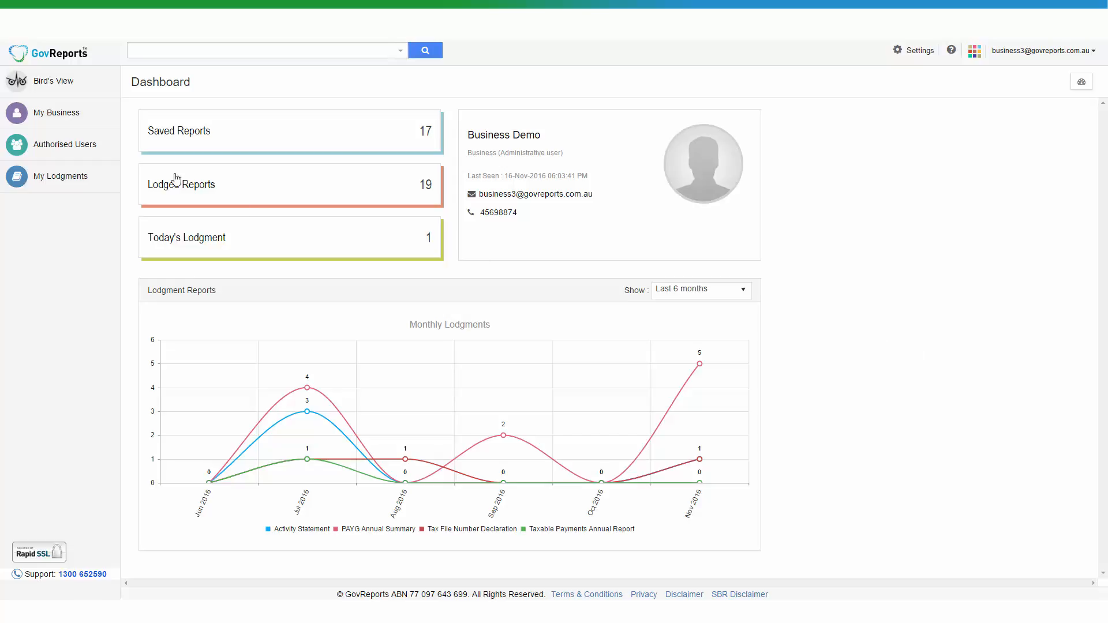
Start a new ATO Taxable Payments Annual Report for the first-listed RASINA PTY LTD among the businesses
left_click(69, 119)
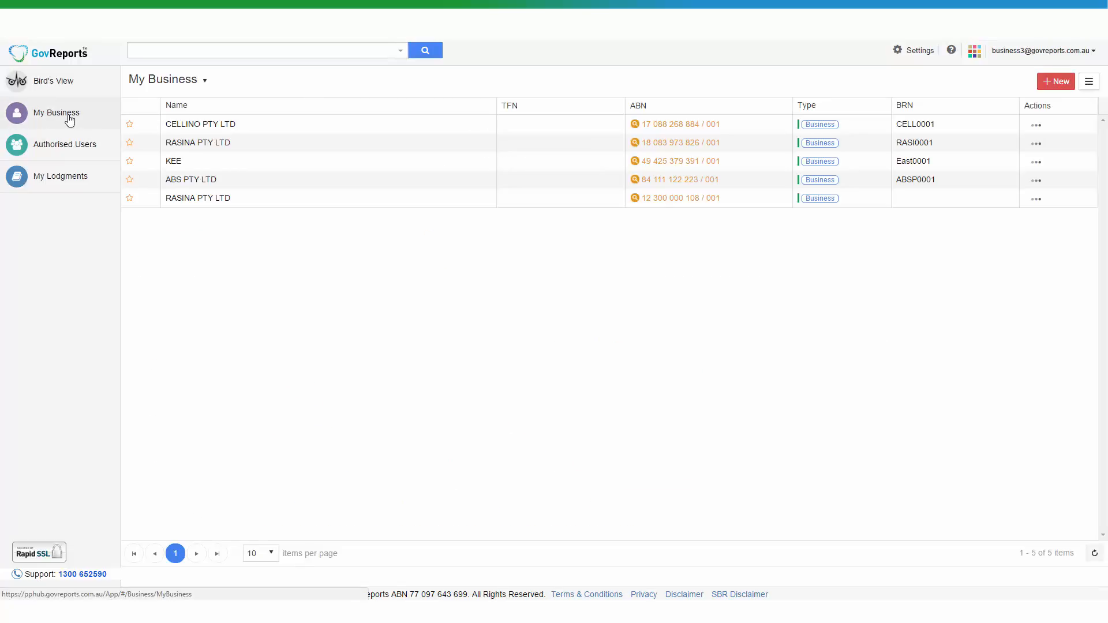
left_click(427, 152)
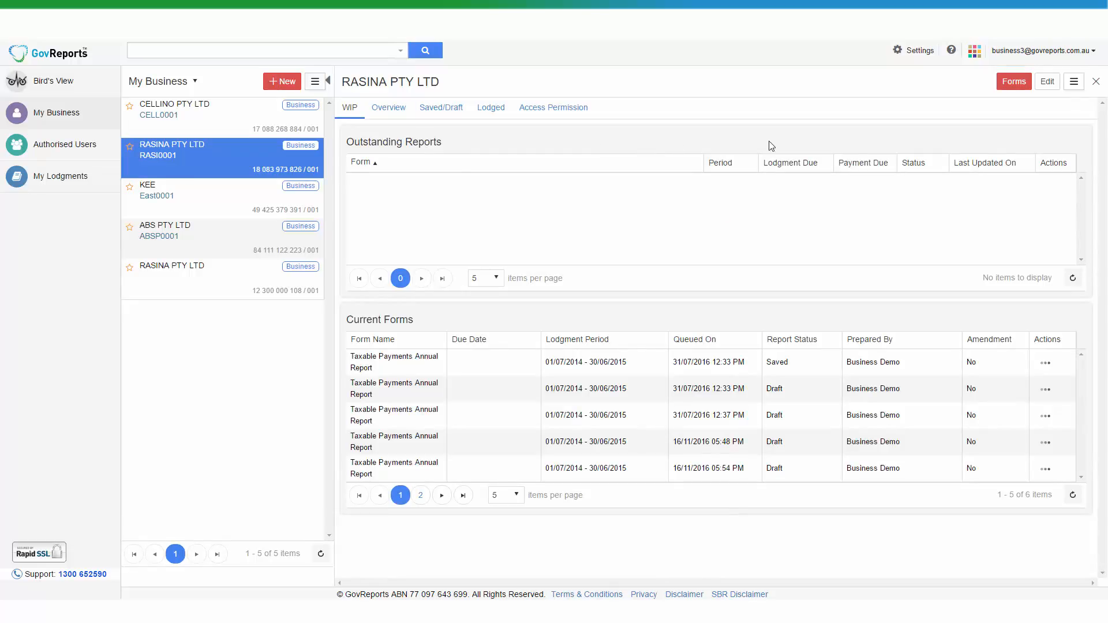
left_click(1009, 84)
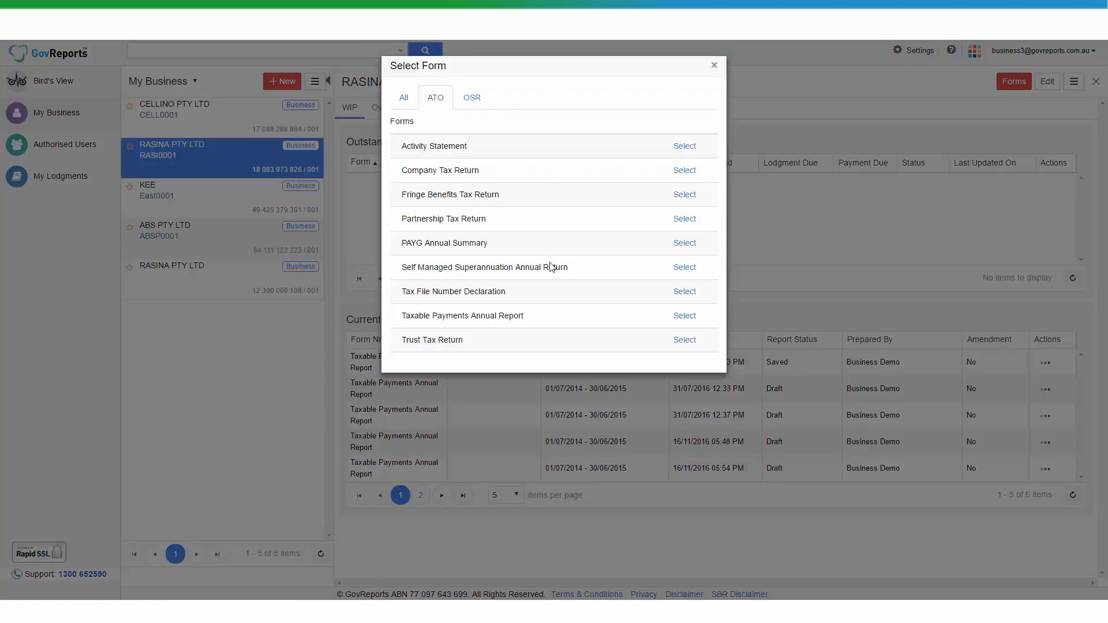
left_click(684, 316)
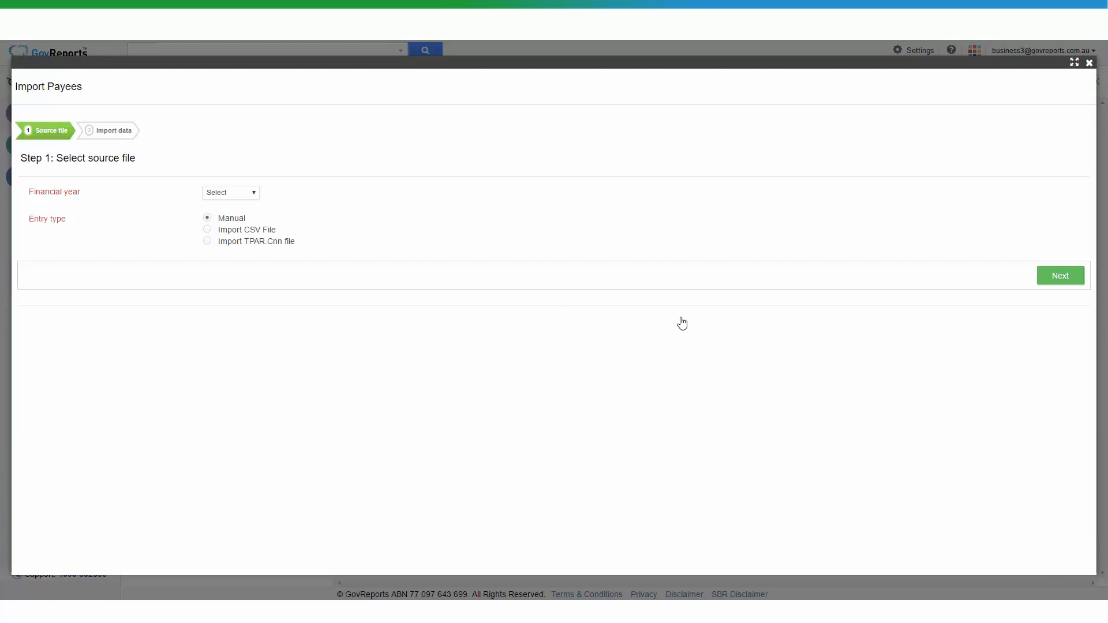
Set the payee import to financial year 2015 with CSV file entry, and choose "TPAR 212 payees" as the source file
left_click(249, 194)
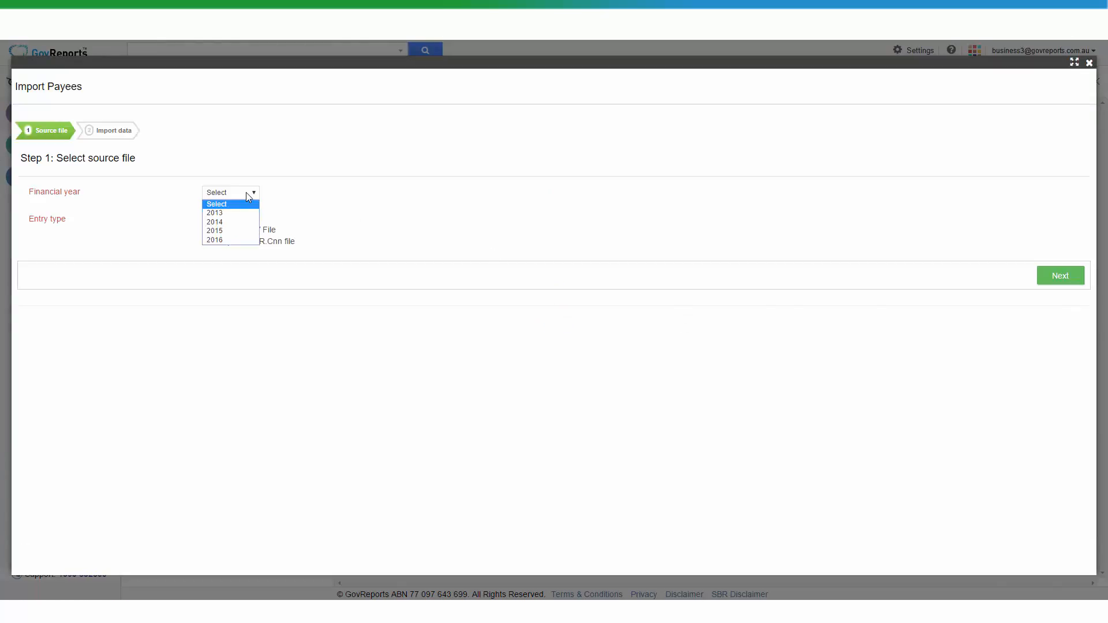
left_click(242, 231)
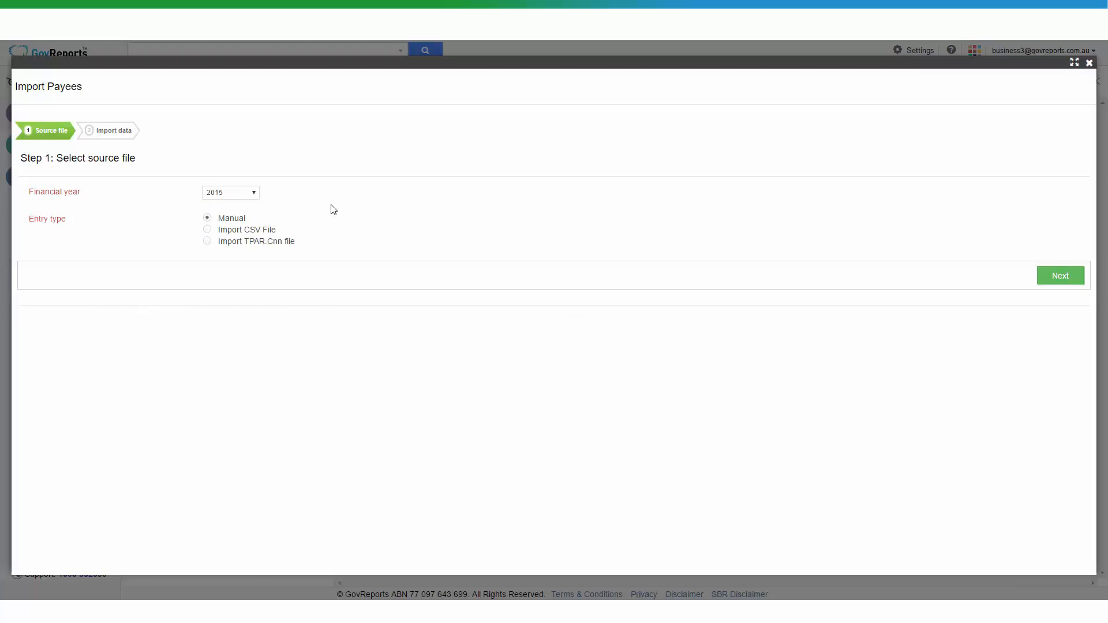
left_click(261, 231)
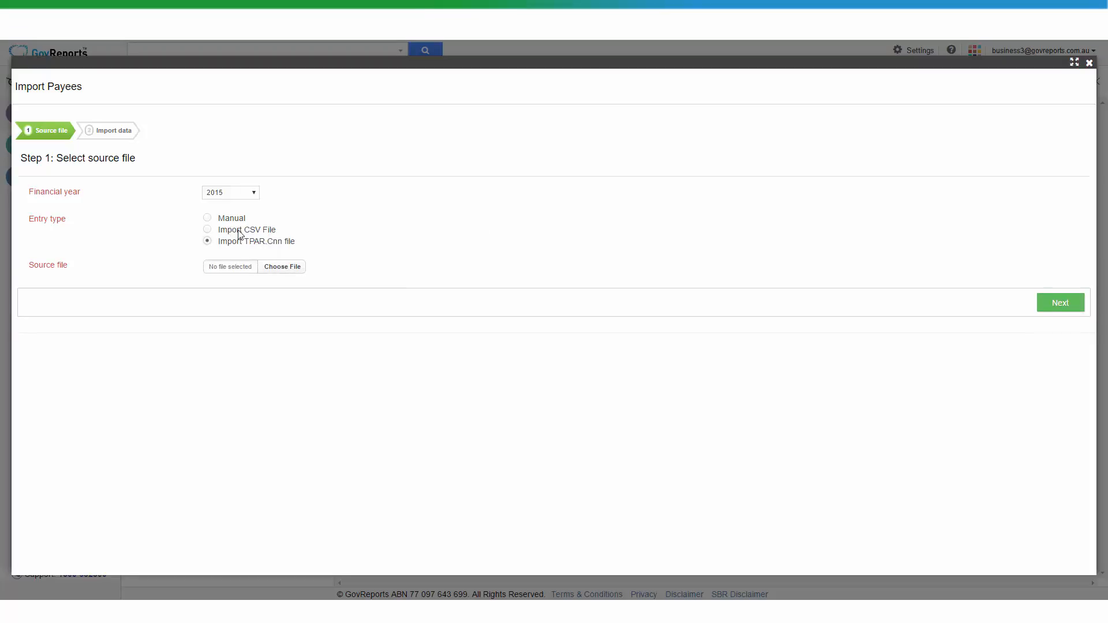
left_click(240, 233)
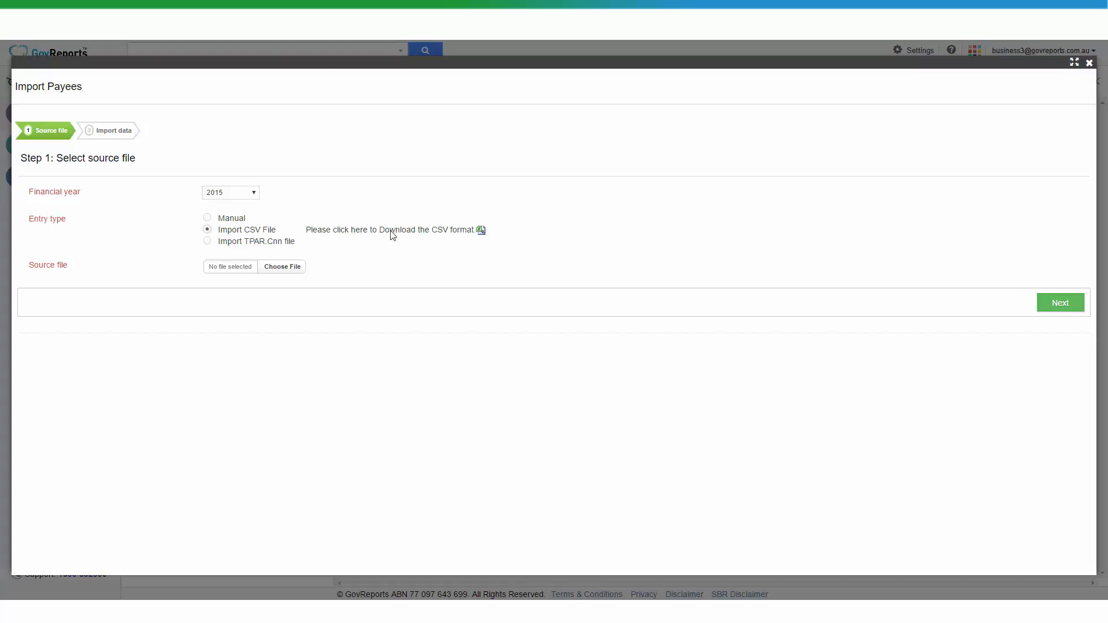
left_click(287, 267)
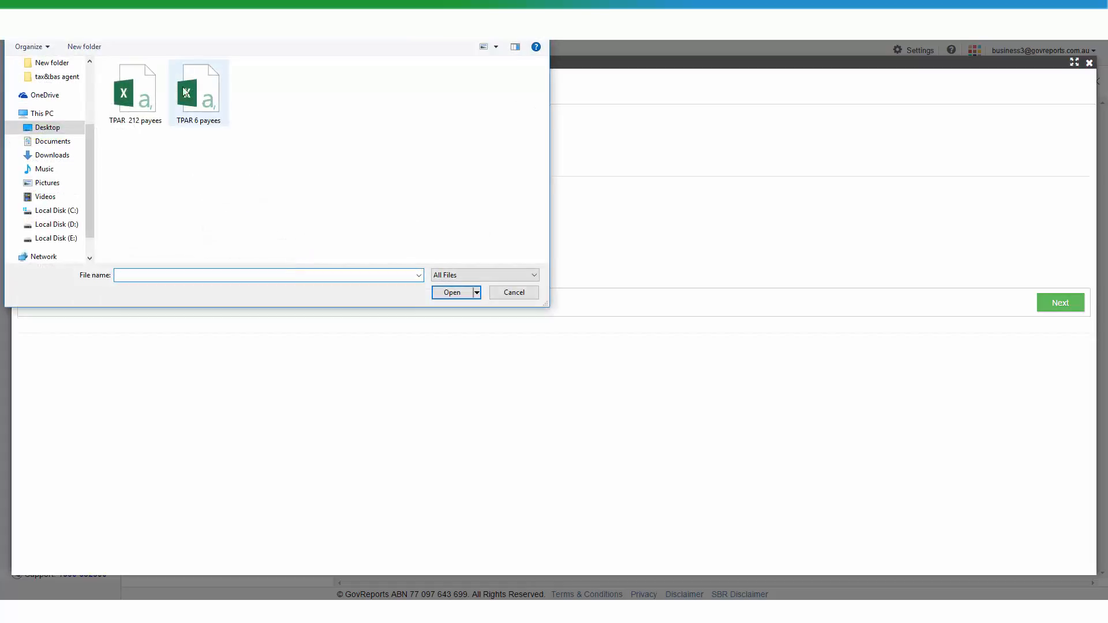
double_click(138, 90)
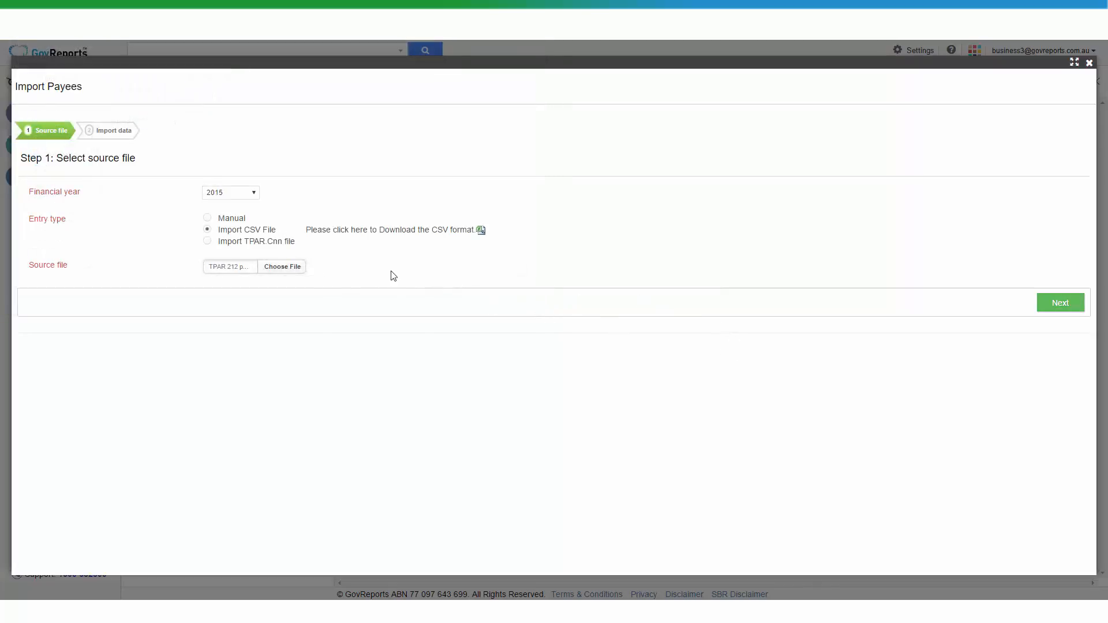
Import the payees with the assigned column mapping, agree to split the data into multiple reports, and close the import
left_click(1057, 305)
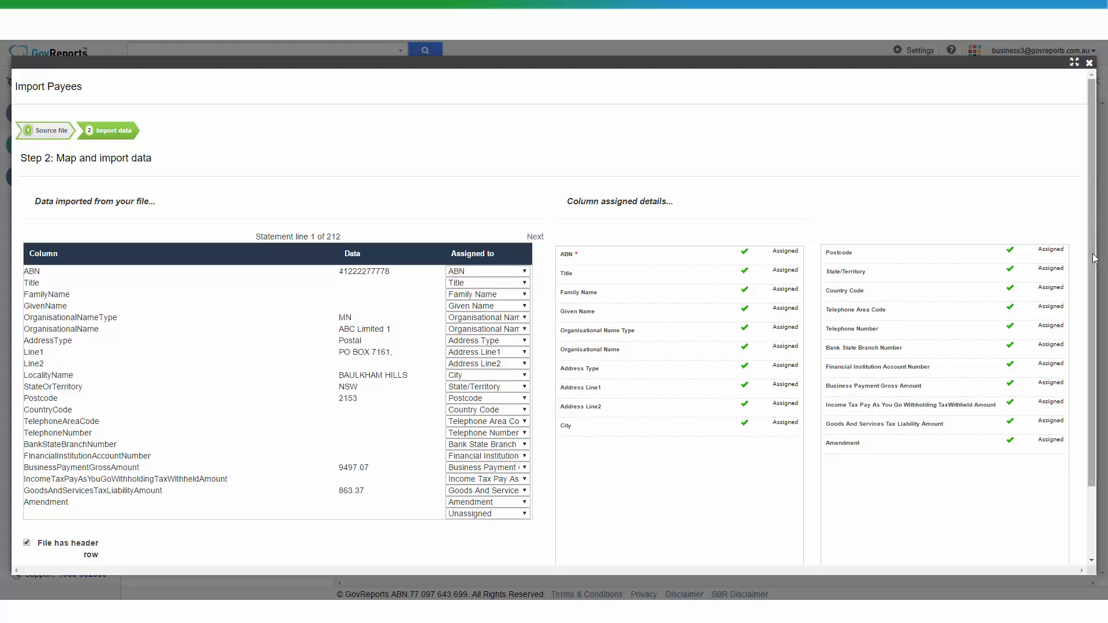
scroll(1094, 258, "down", 3)
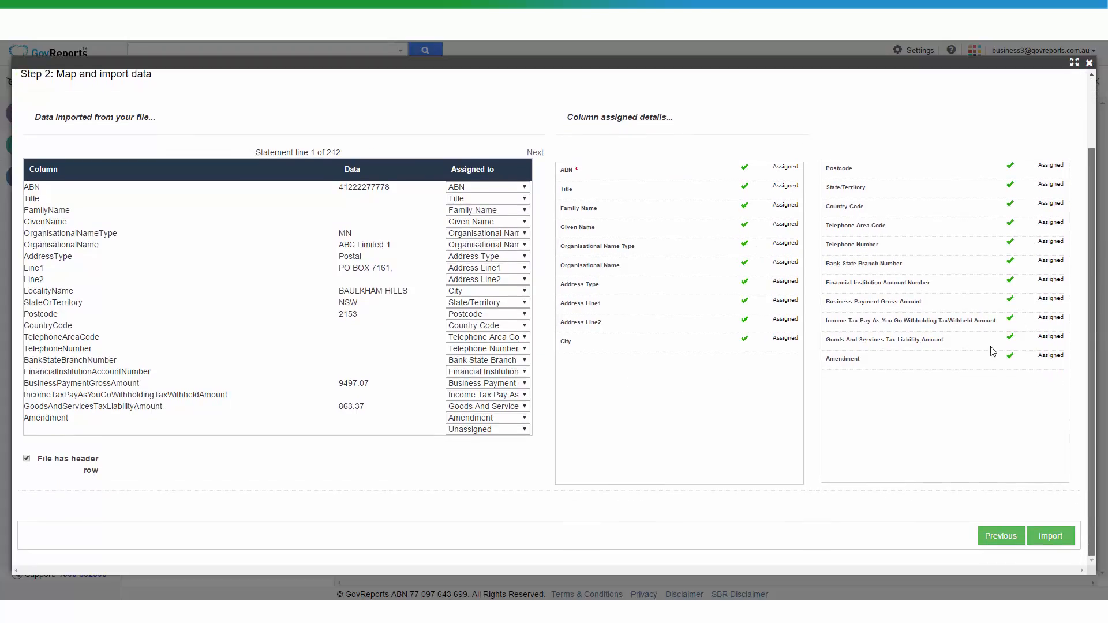
left_click(1051, 536)
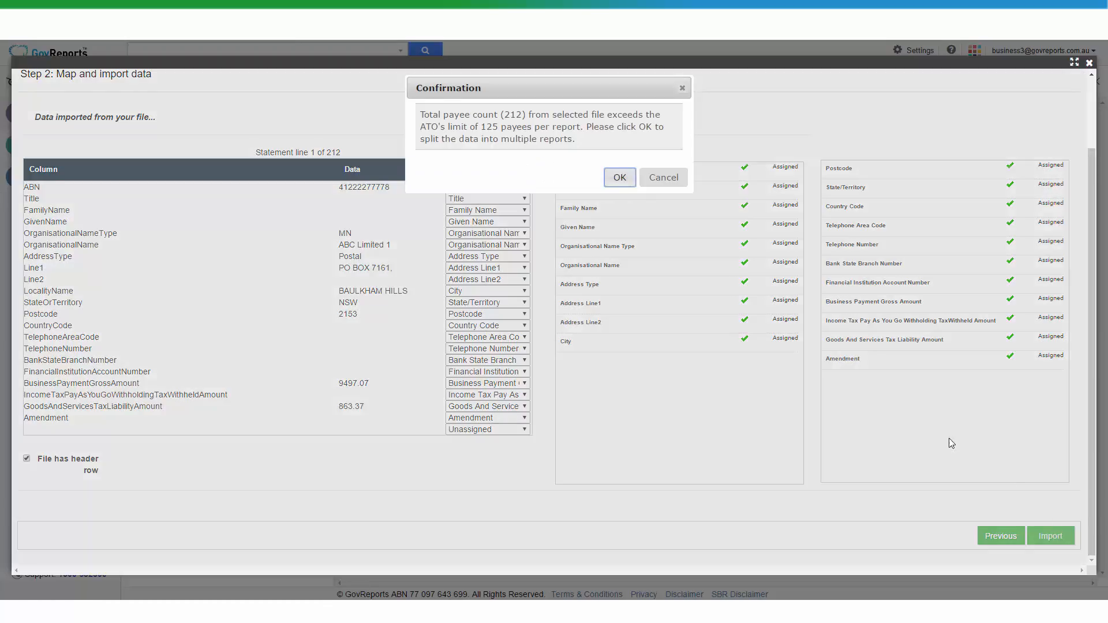
left_click(619, 177)
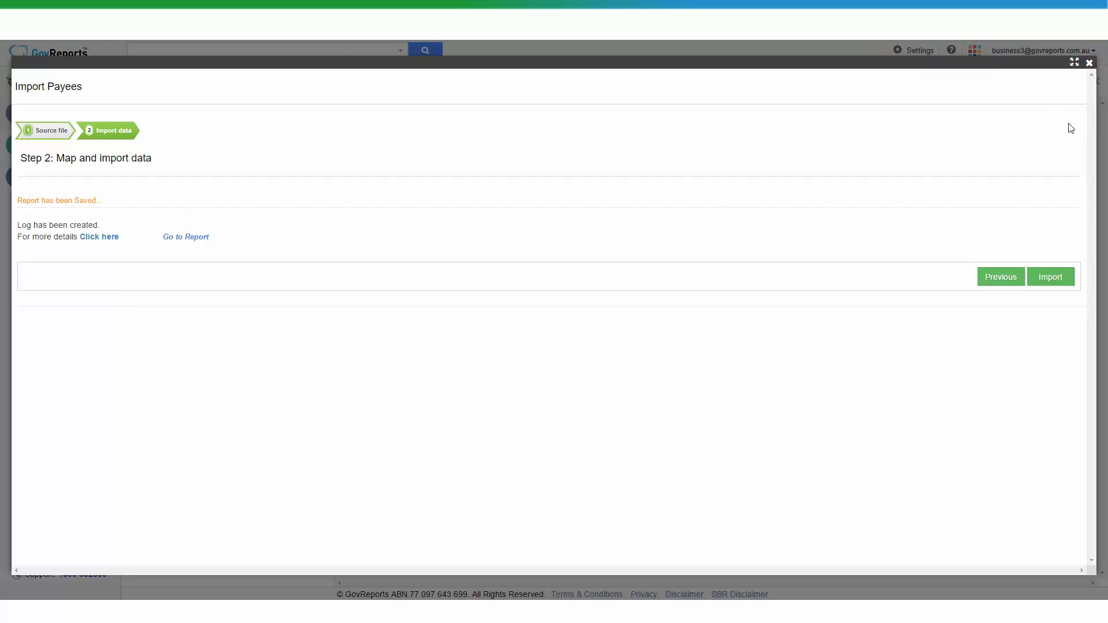
left_click(1089, 64)
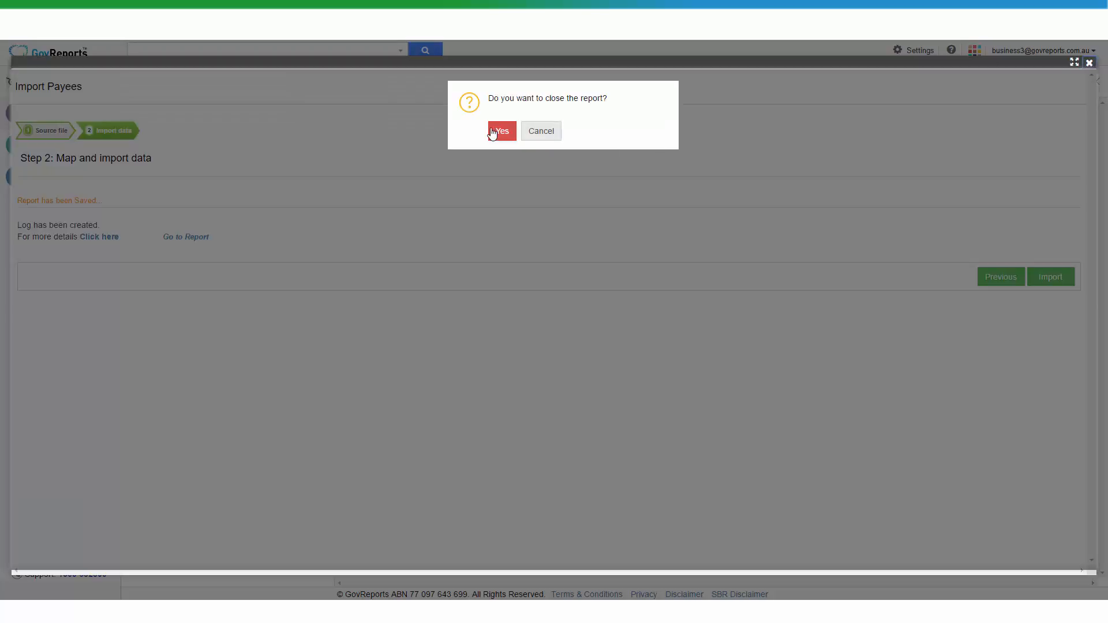
left_click(492, 131)
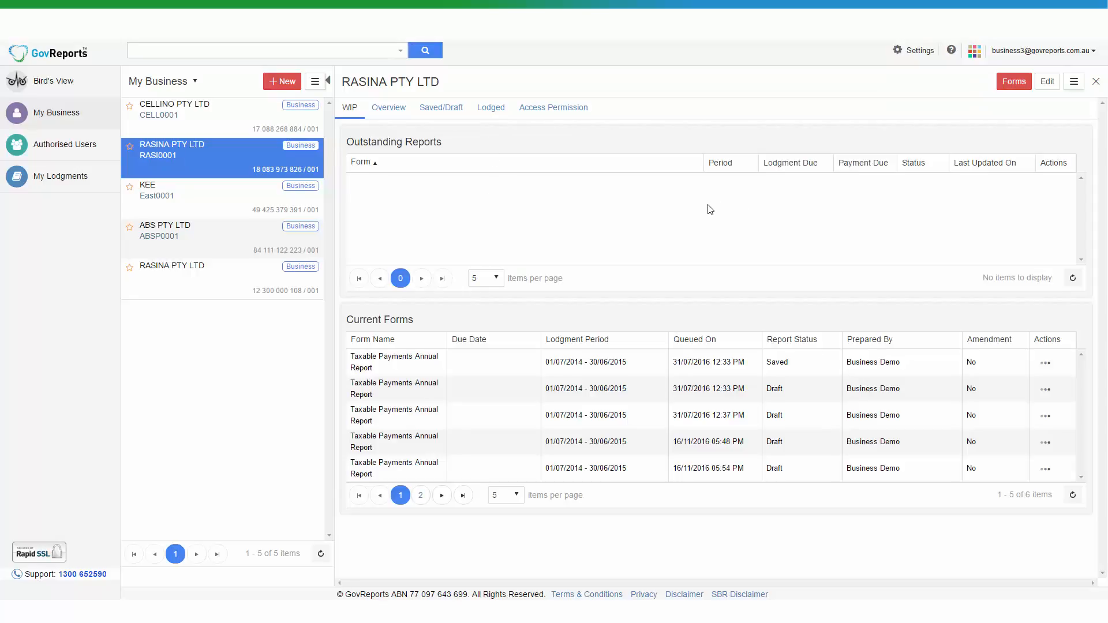
Open the topmost draft Taxable Payments Annual Report of RASINA PTY LTD in the saved reports for editing
mouse_move(60, 182)
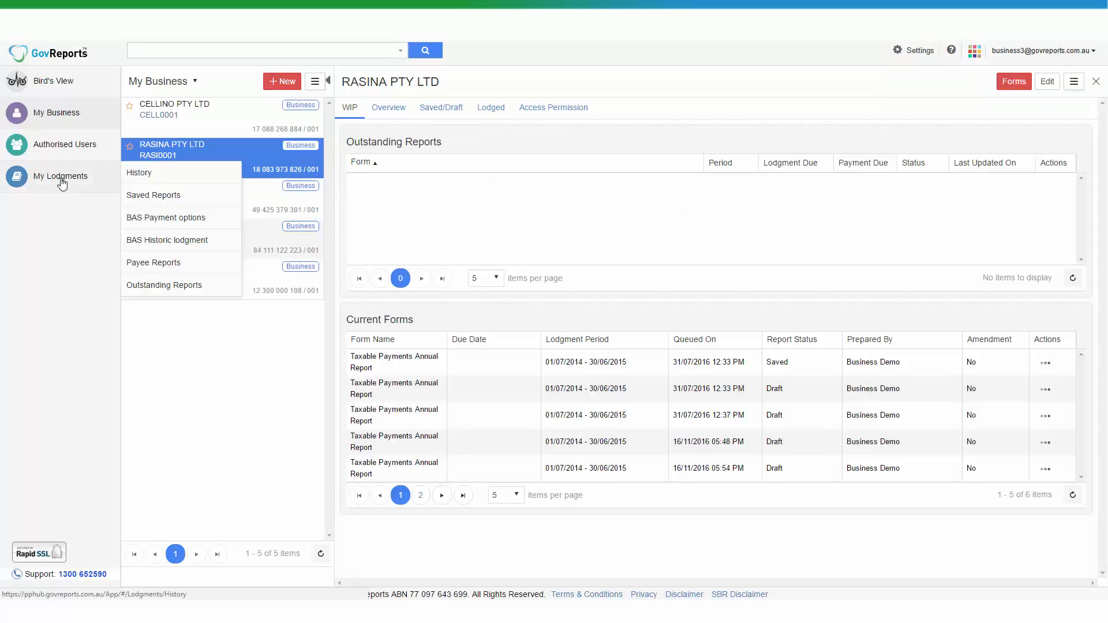
left_click(157, 198)
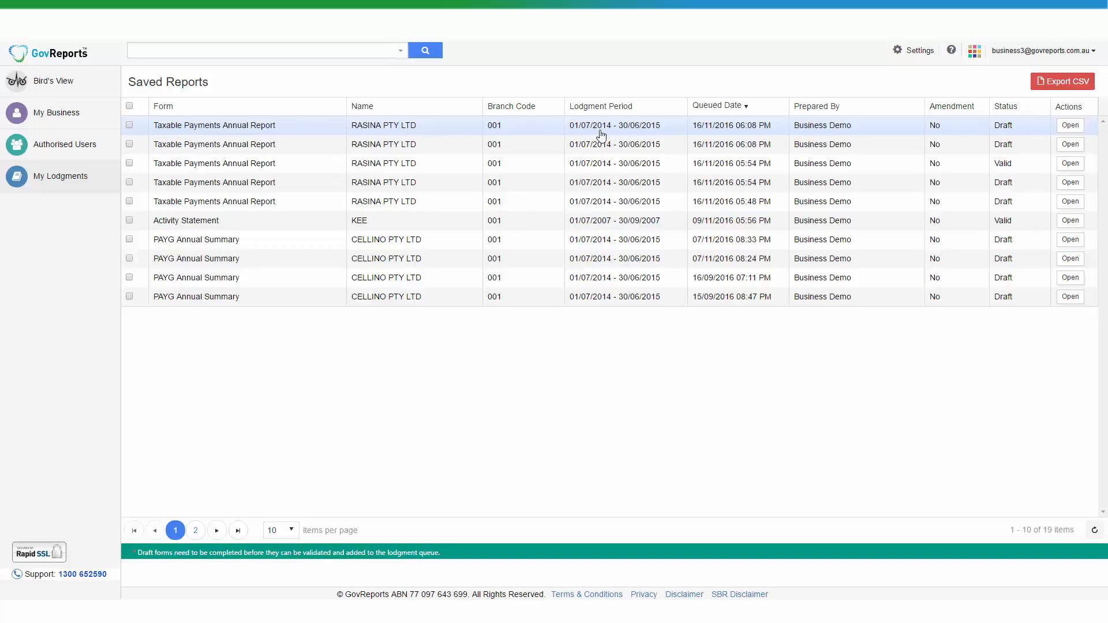
left_click(291, 132)
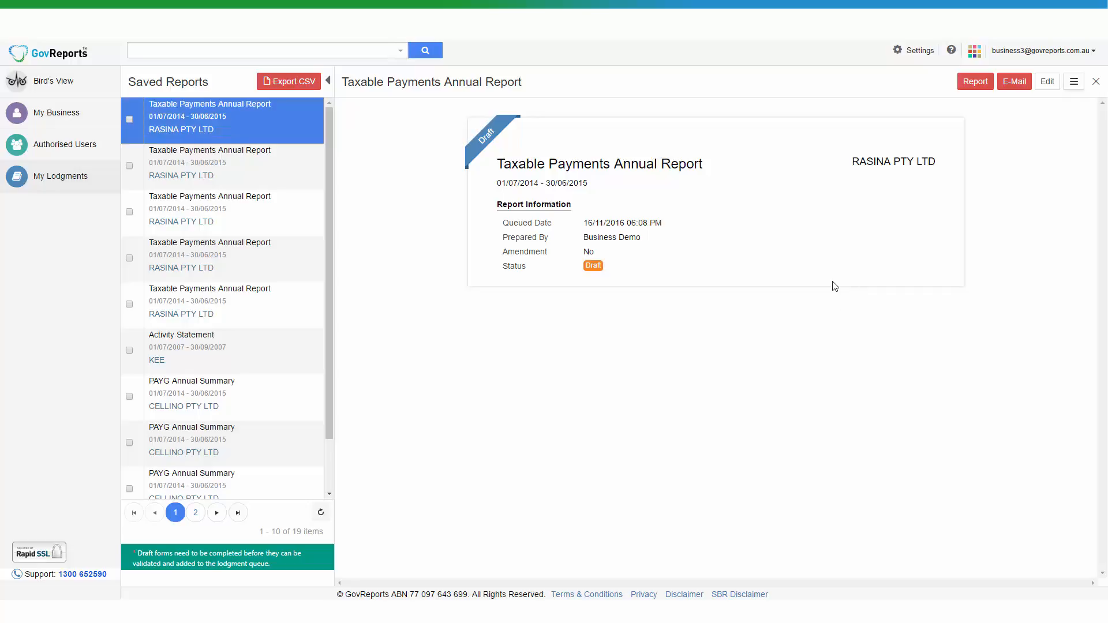
left_click(1046, 83)
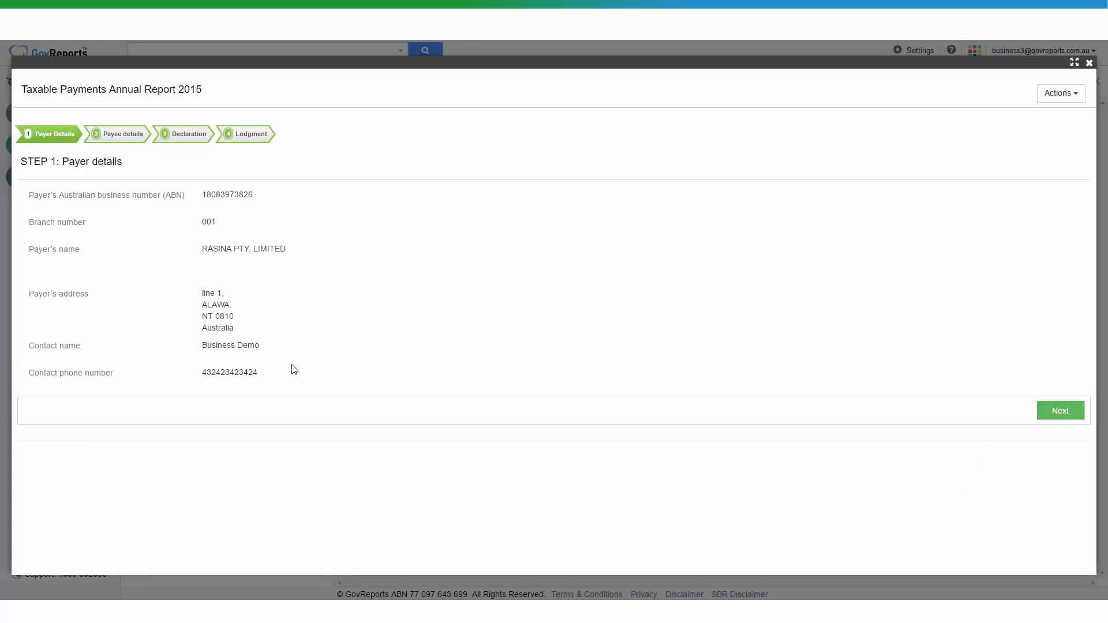
Proceed to the report's payee details, show 100 entries per page, and review the payee list to its end
left_click(1060, 411)
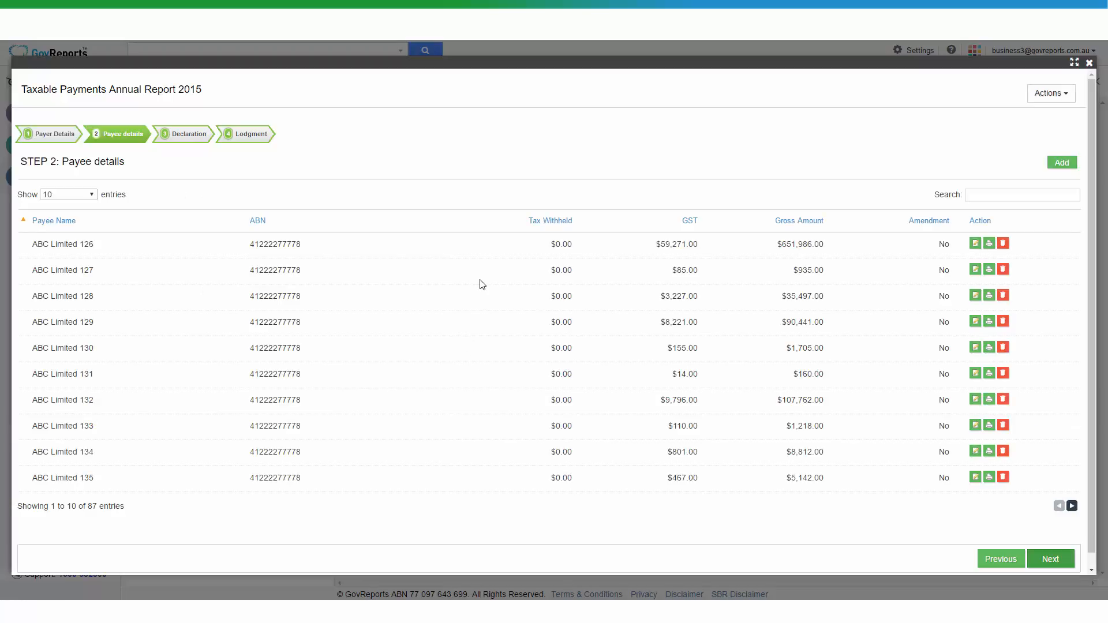
scroll(475, 342, "down", 1)
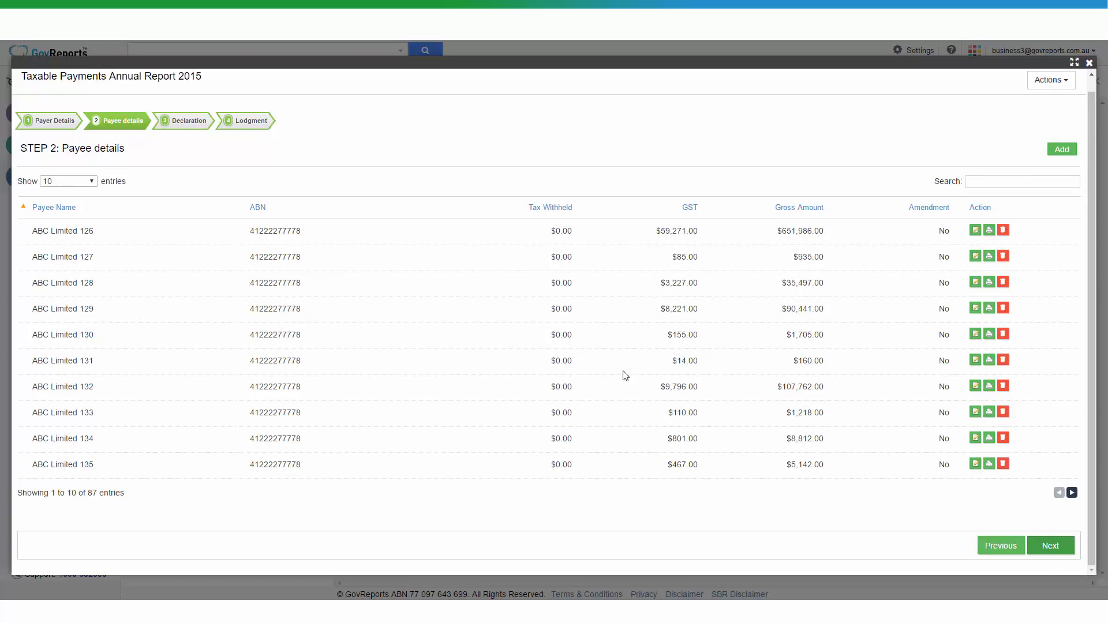
left_click(89, 182)
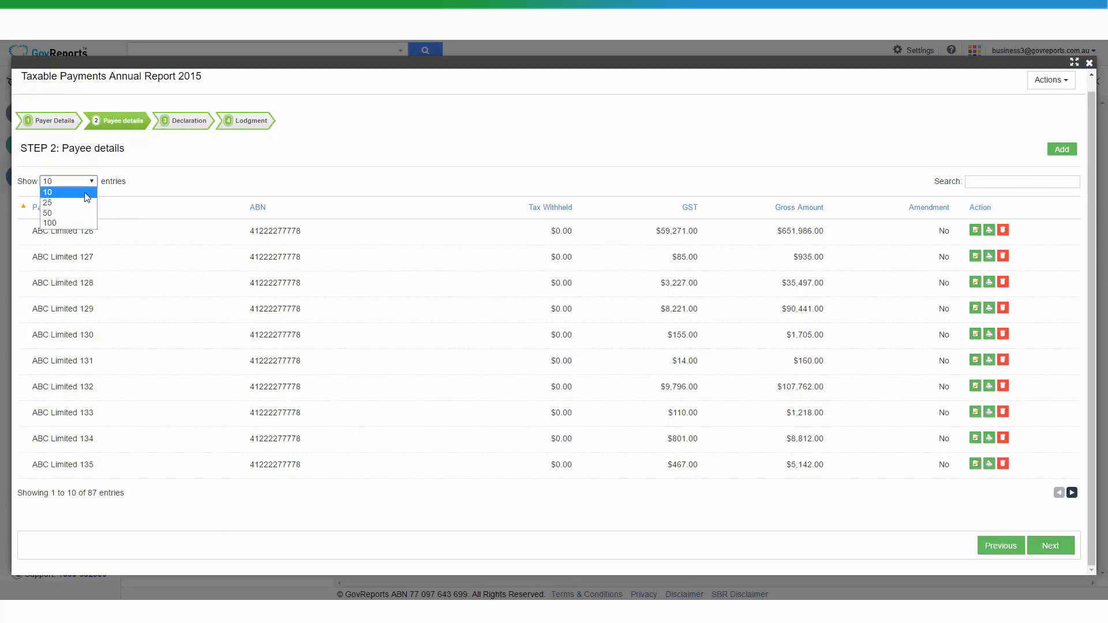
left_click(79, 225)
scroll(1031, 299, "down", 1)
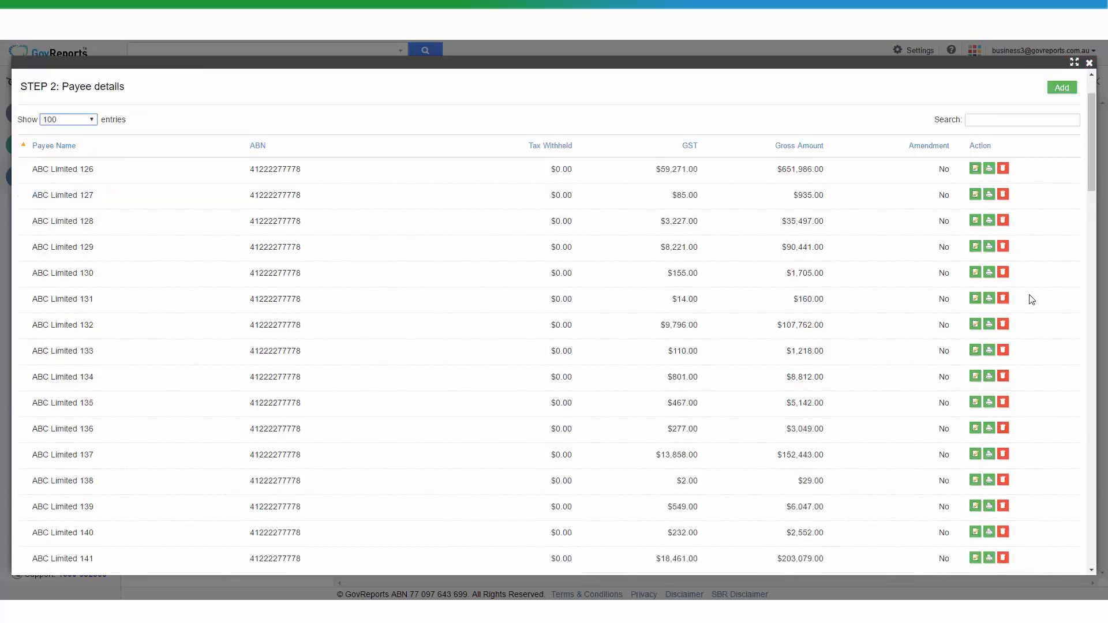
scroll(1031, 299, "down", 15)
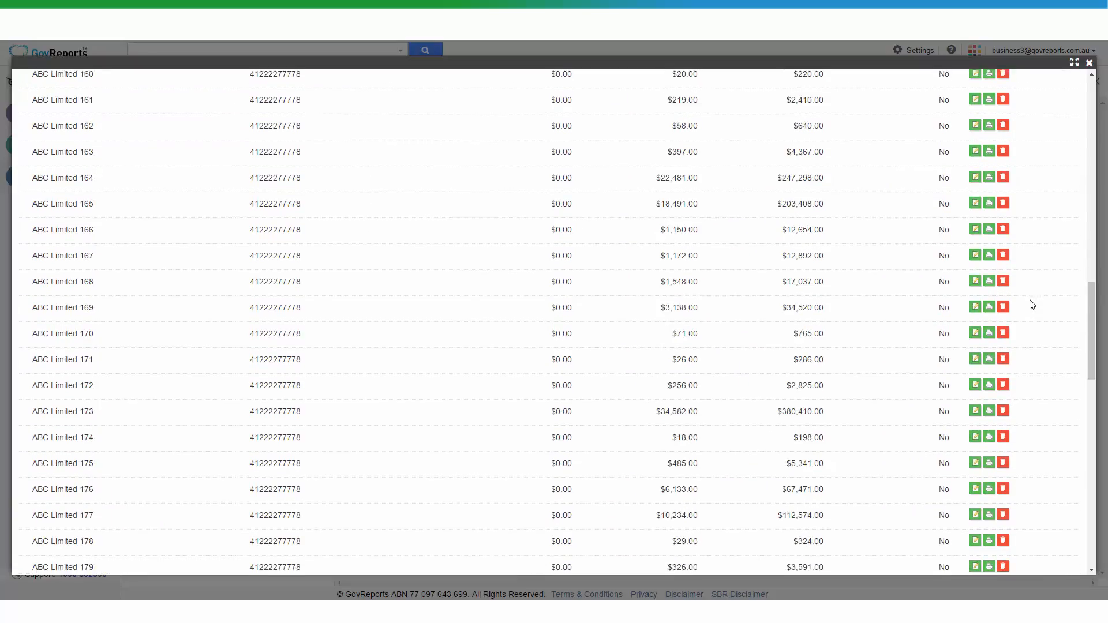
scroll(1032, 305, "down", 17)
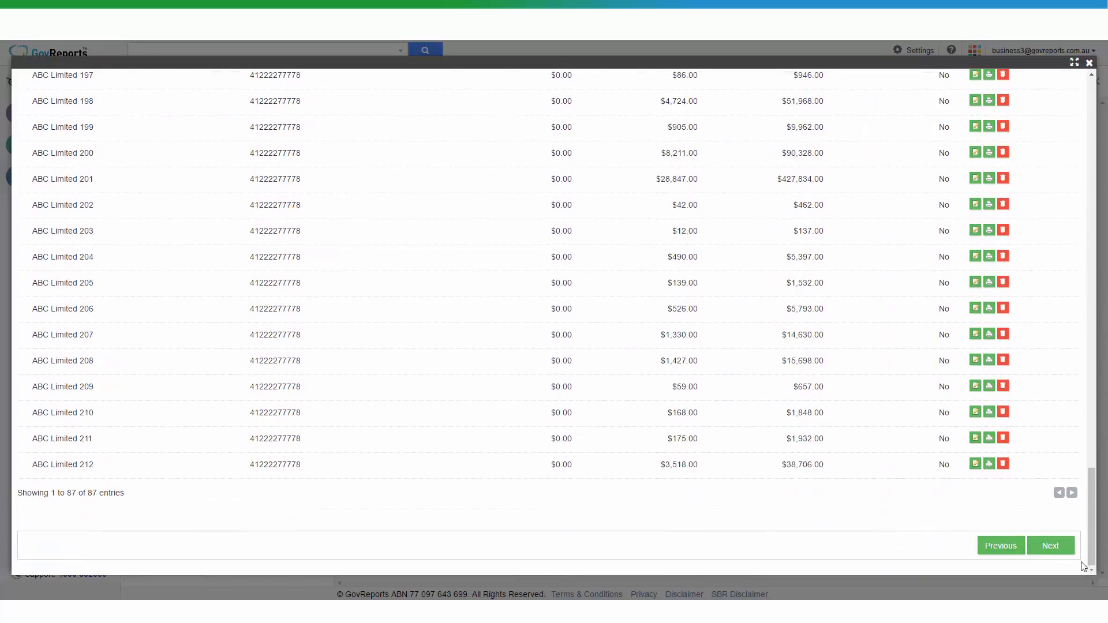
Accept the declaration that the information is true and correct, and submit the report with lodgment type Save, which validates and queues it
left_click(1050, 548)
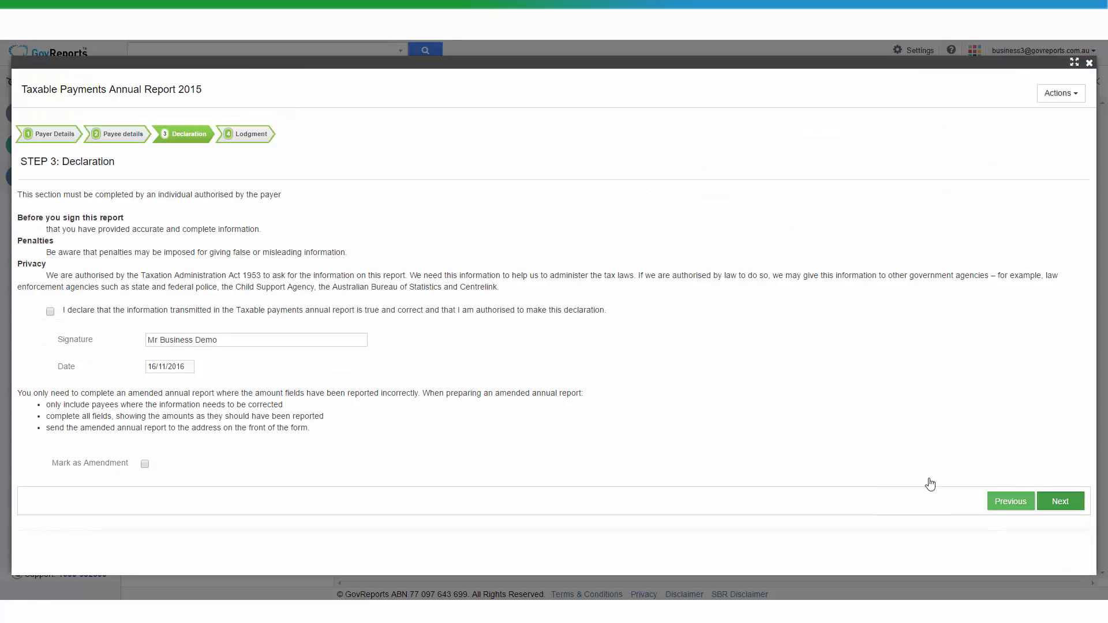
left_click(51, 312)
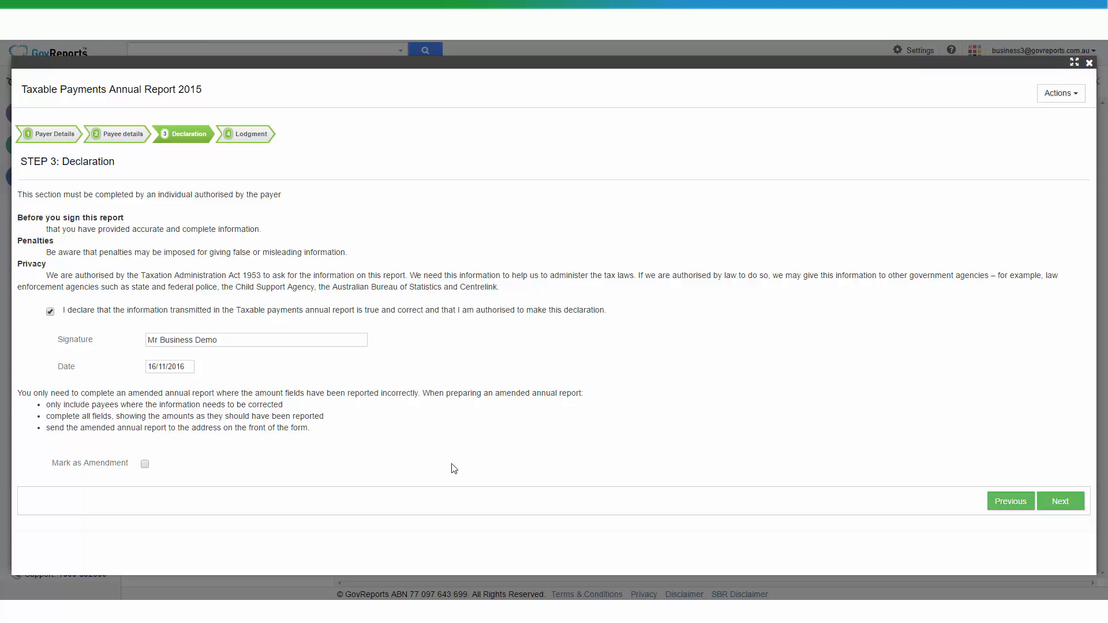
left_click(1060, 503)
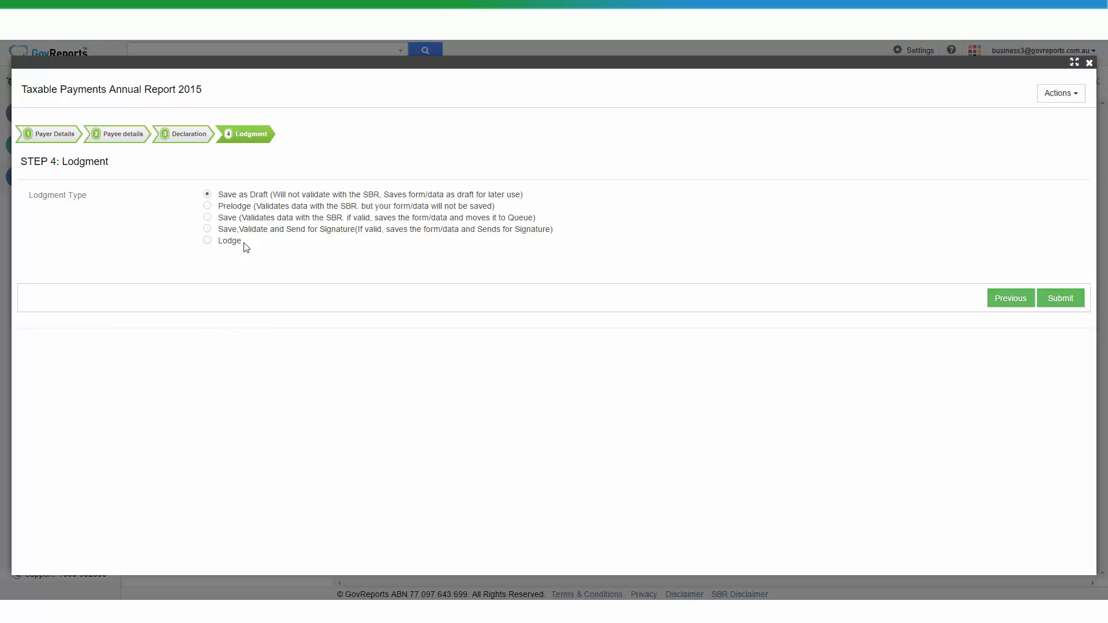
left_click(207, 217)
left_click(1064, 299)
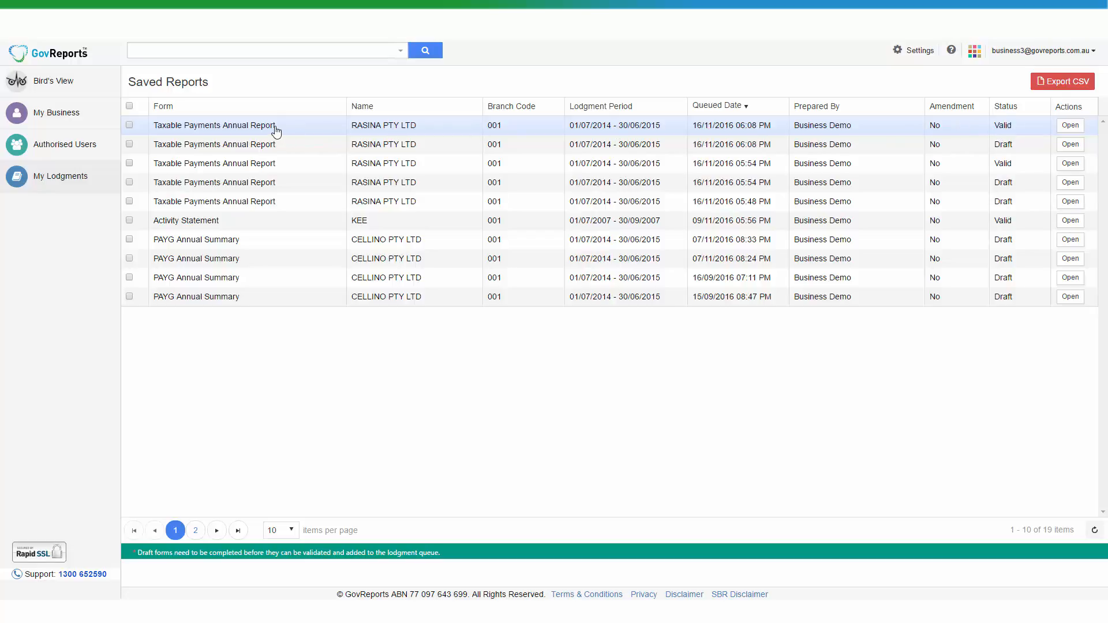
Lodge the topmost valid Taxable Payments Annual Report of RASINA PTY LTD from the saved reports and confirm the lodgment
left_click(129, 125)
left_click(160, 82)
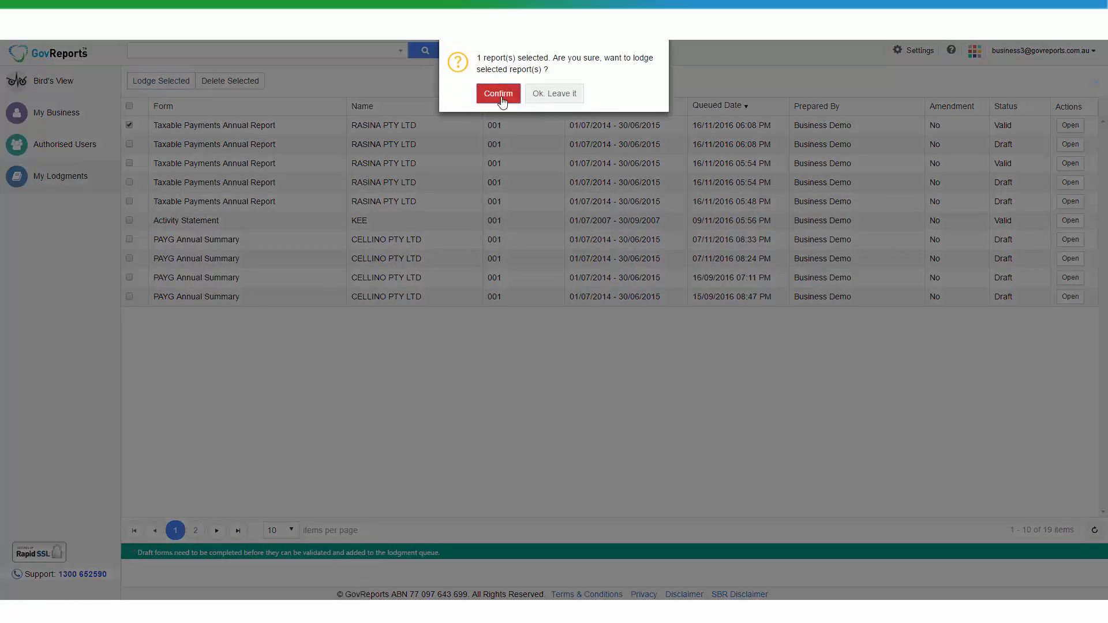
left_click(500, 94)
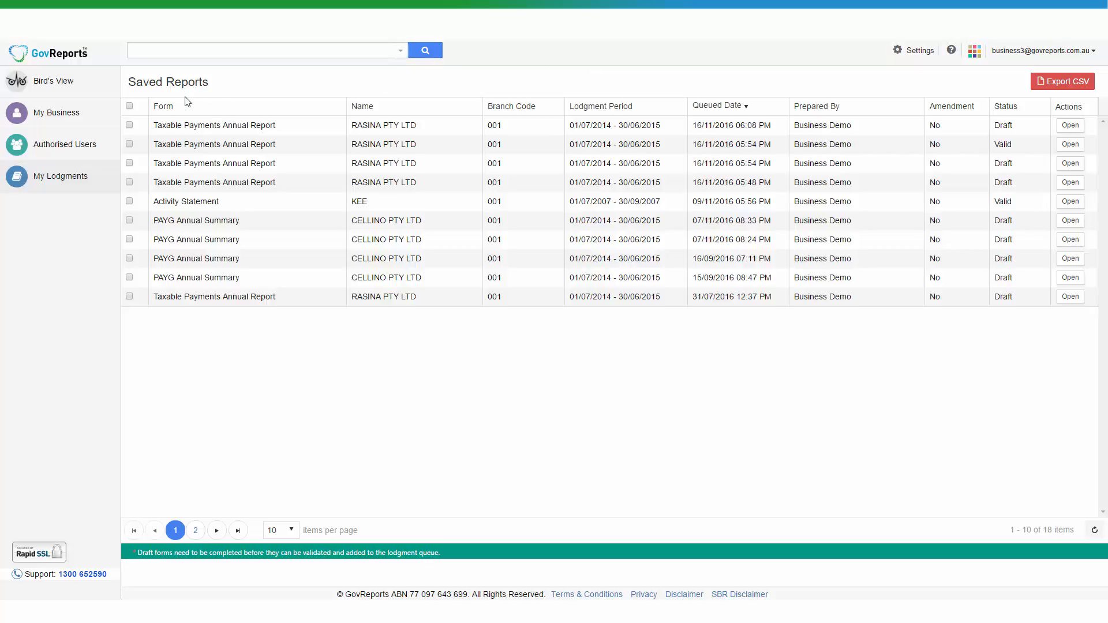
Go to today's lodgments from the Bird's View dashboard and view the lodgment receipt of RASINA PTY LTD's Taxable Payments Annual Report
left_click(75, 90)
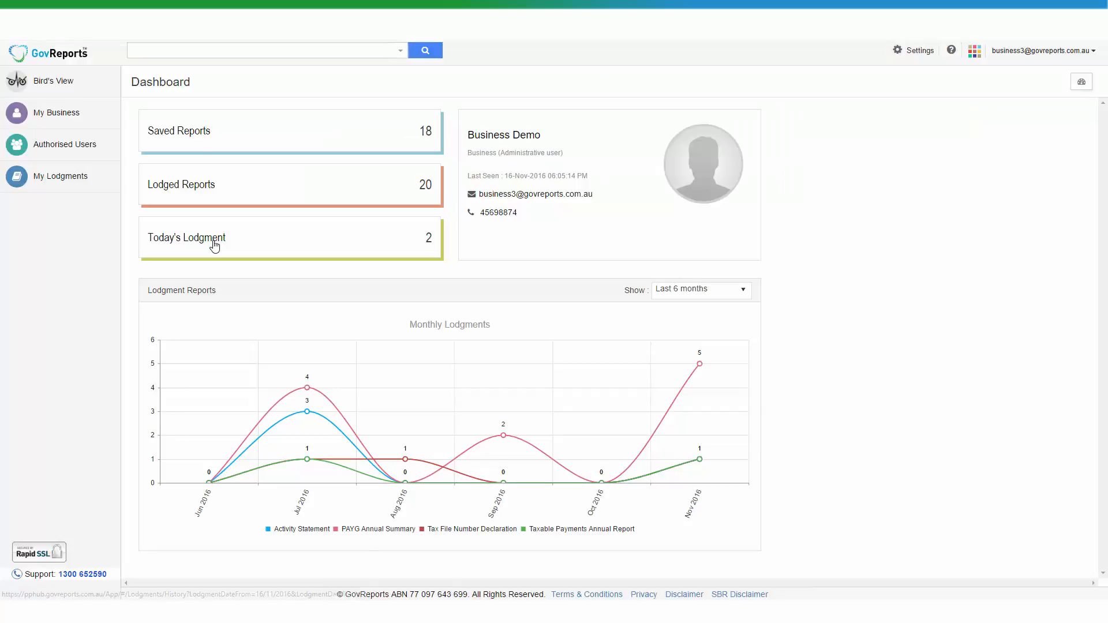
left_click(214, 245)
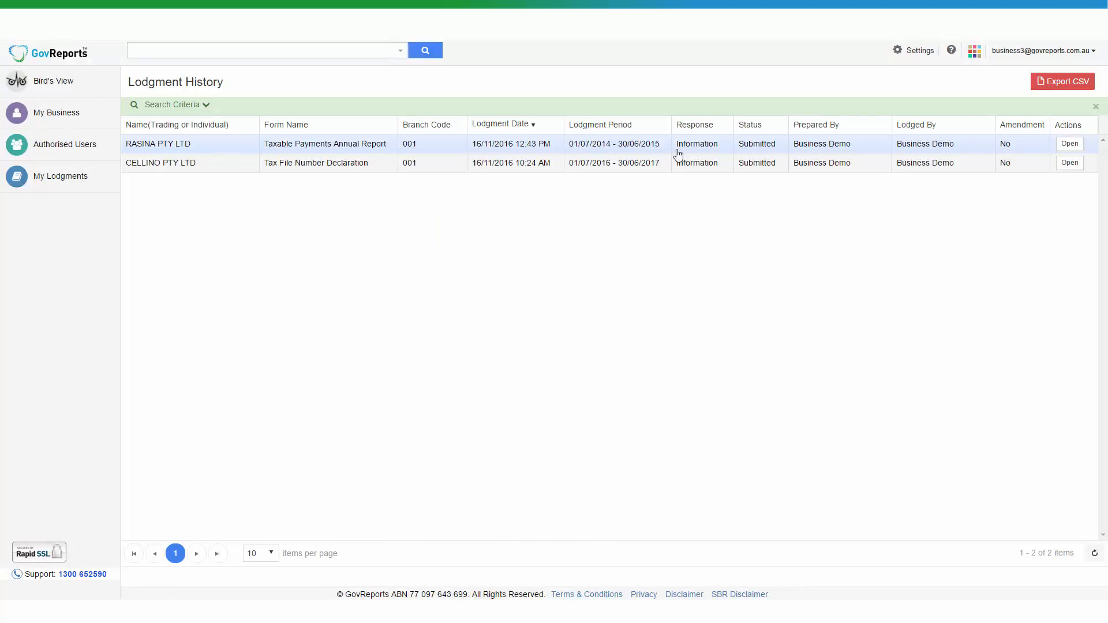
left_click(569, 148)
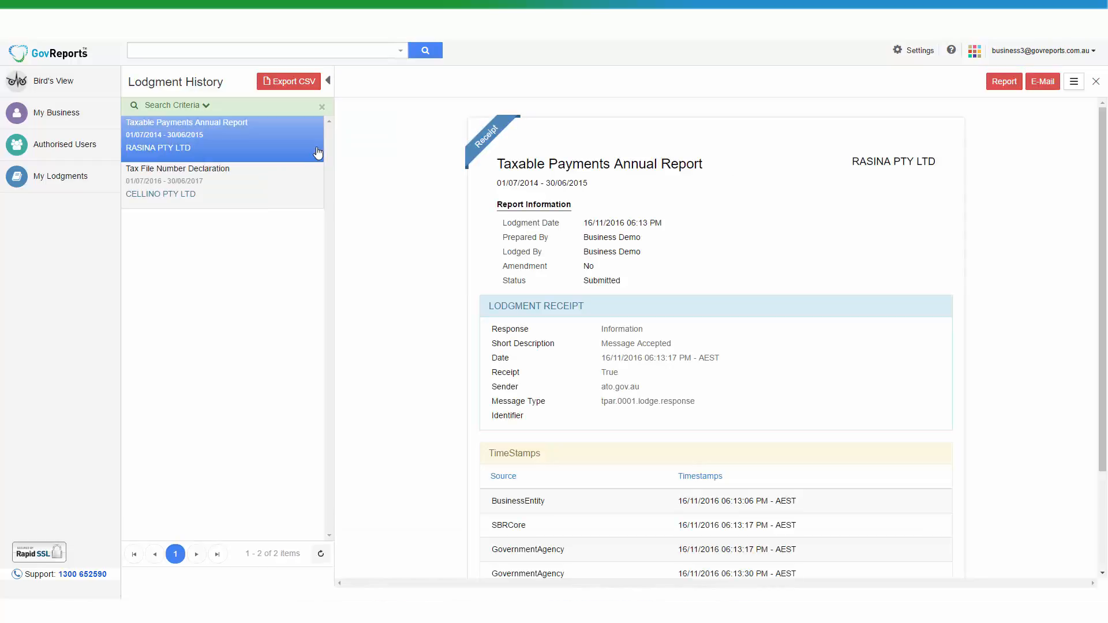
Review the lodgment receipt down to its timestamps, and view the payer and payee details in the lodged report's PDF
scroll(958, 249, "down", 3)
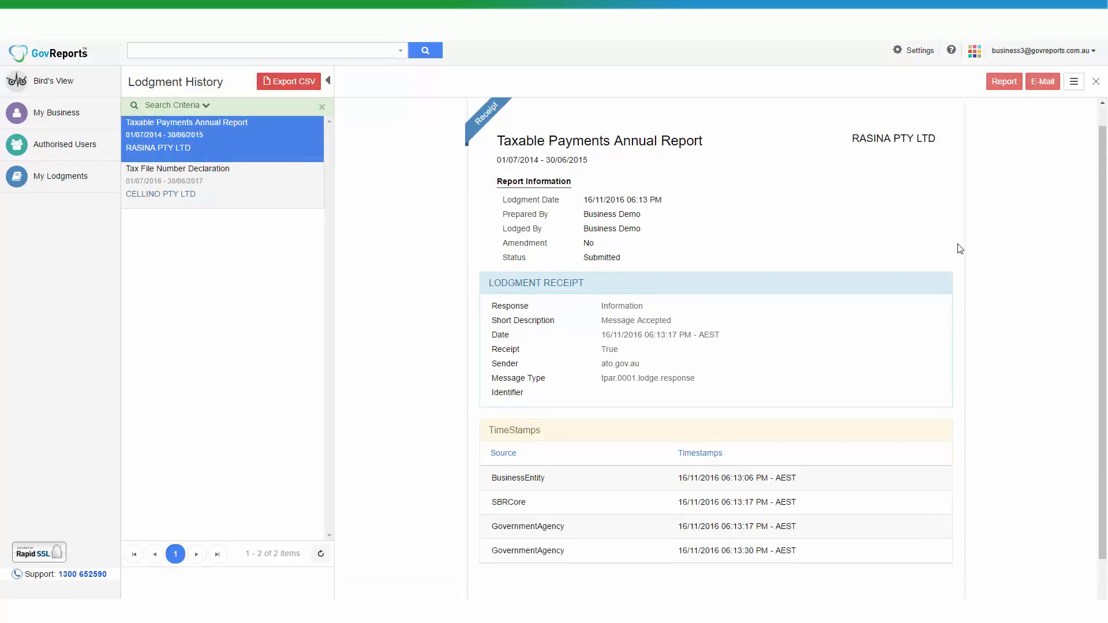
scroll(959, 249, "up", 3)
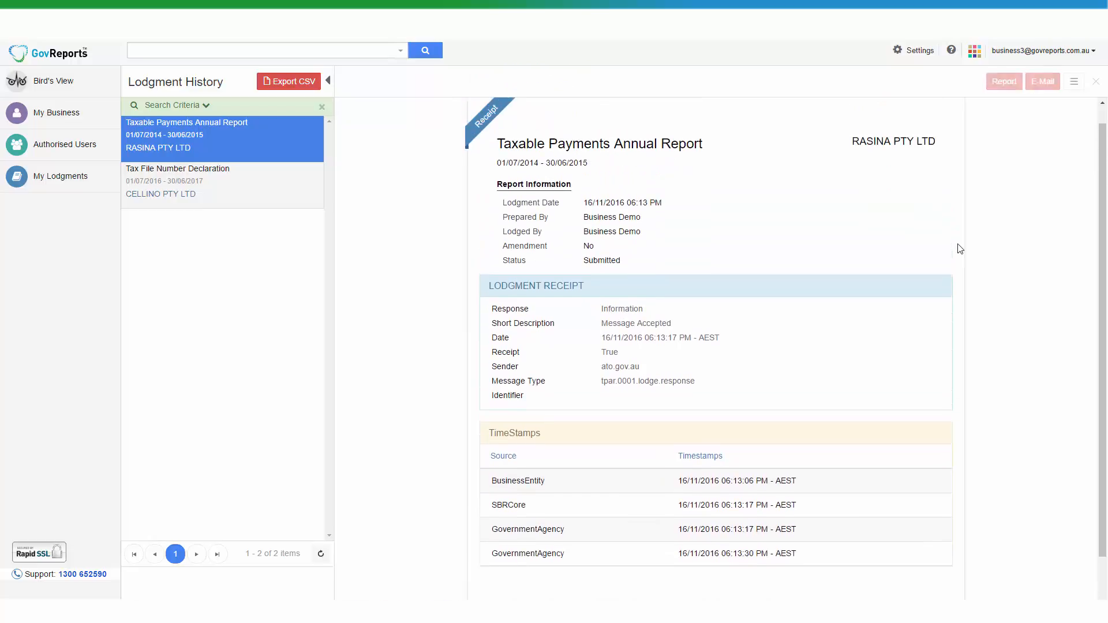
left_click(1005, 82)
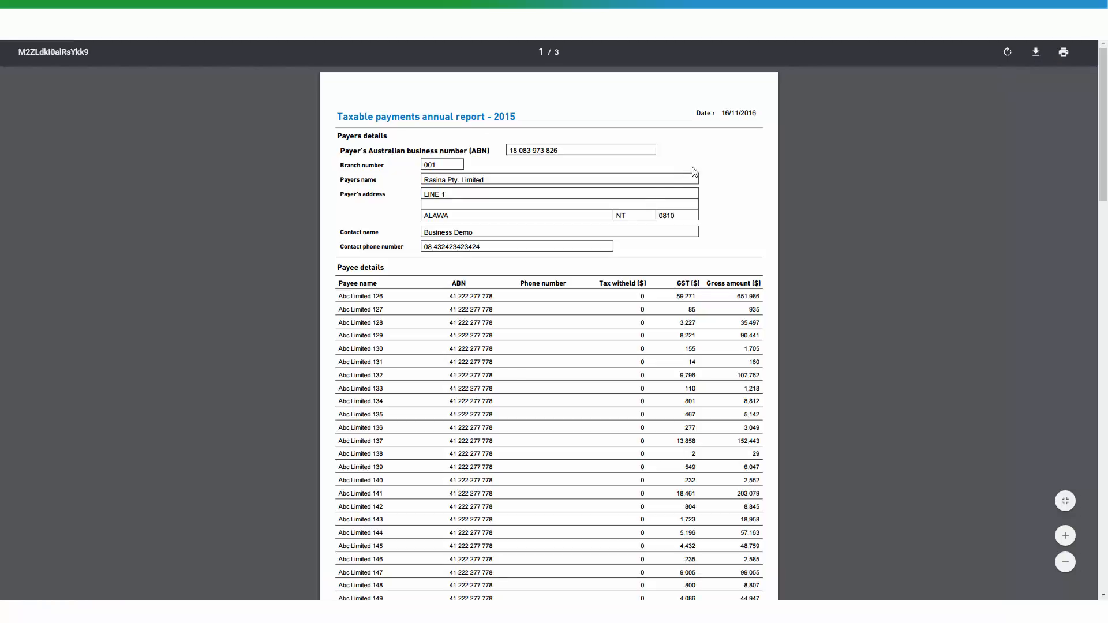
scroll(502, 273, "down", 4)
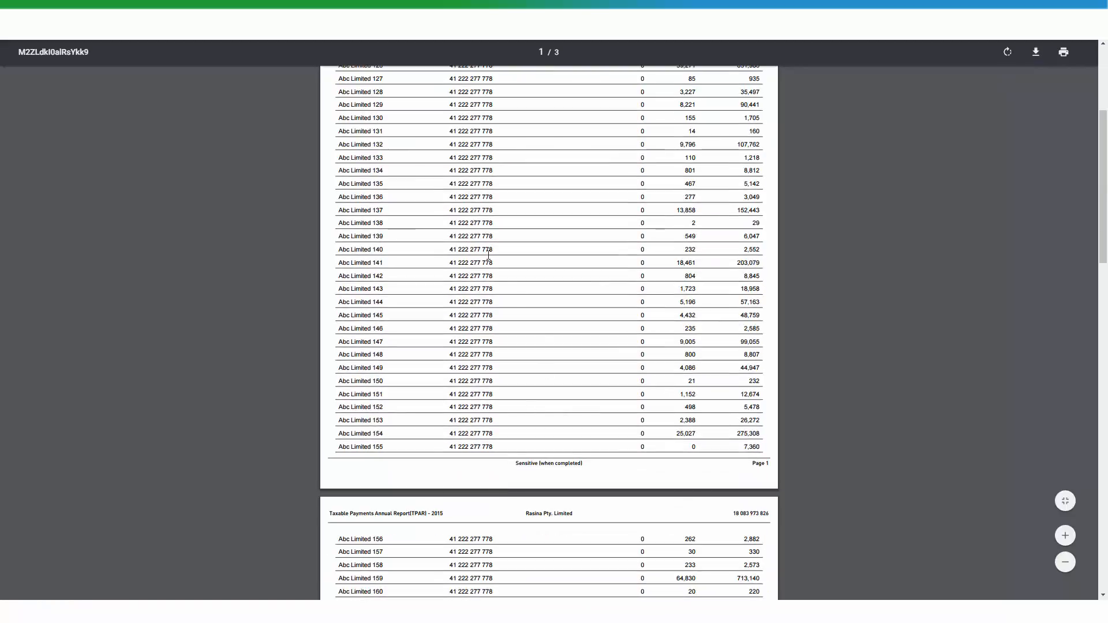
scroll(526, 385, "up", 8)
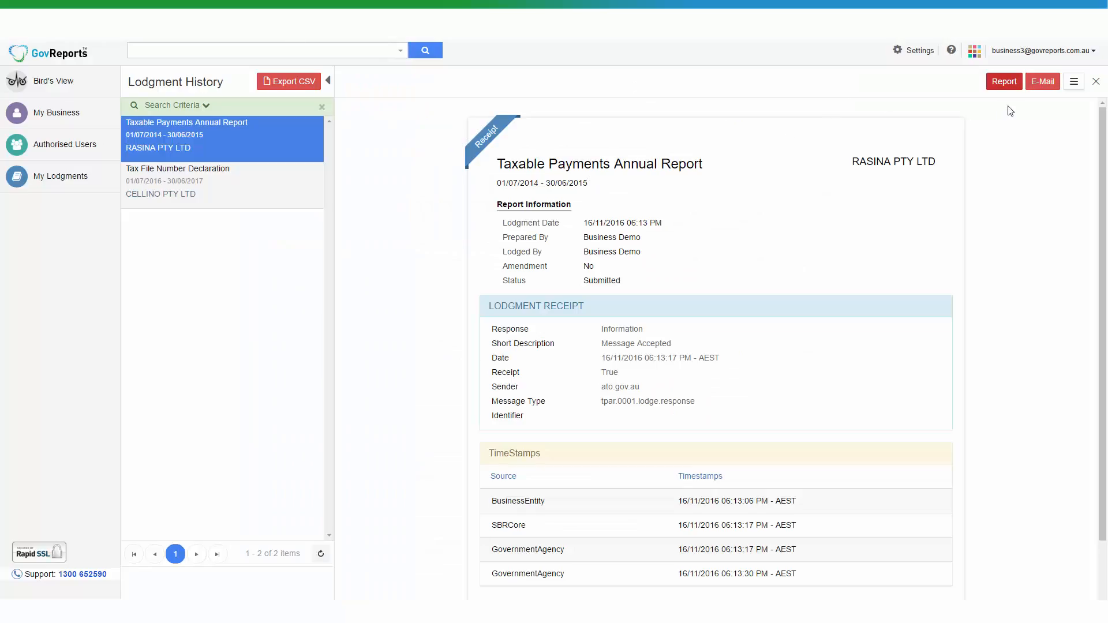
Open the e-mail form for sending the lodged Taxable Payments Annual Report of RASINA PTY LTD with its lodgment receipt
left_click(1048, 85)
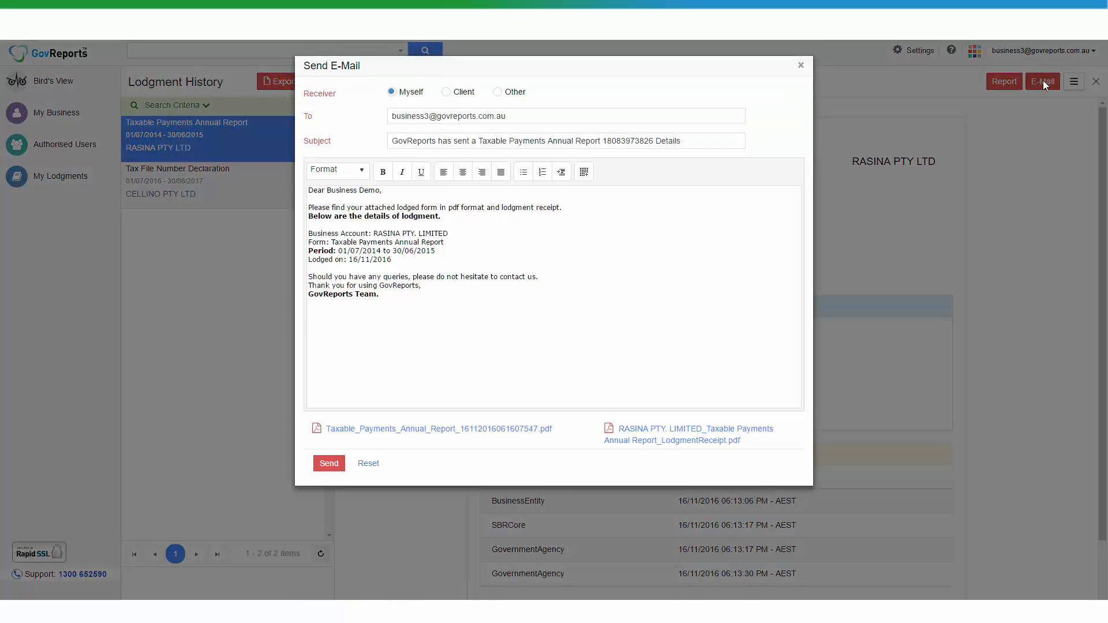